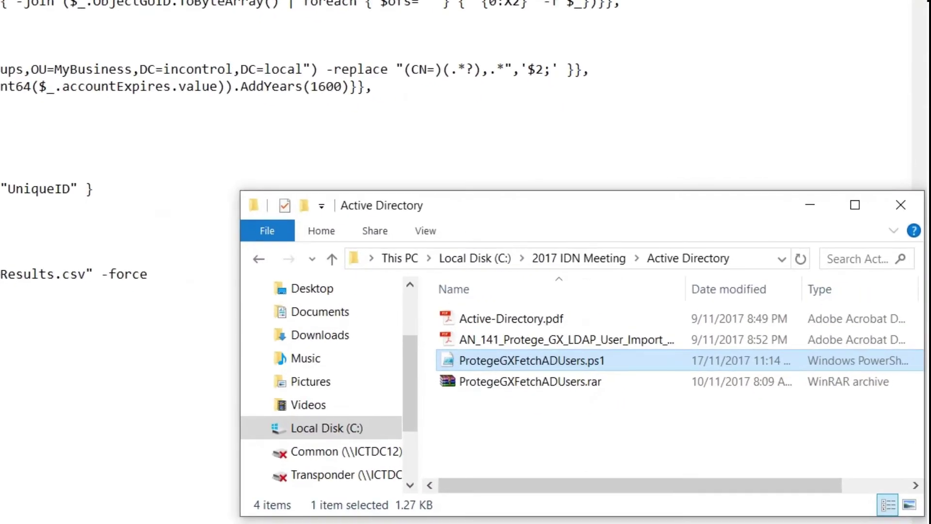
# Step: Run the fetch script with PowerShell, then open C:\GXDataSyncADDemo\AD_Demo_Users.csv in Excel
pyautogui.rightClick(551, 360)
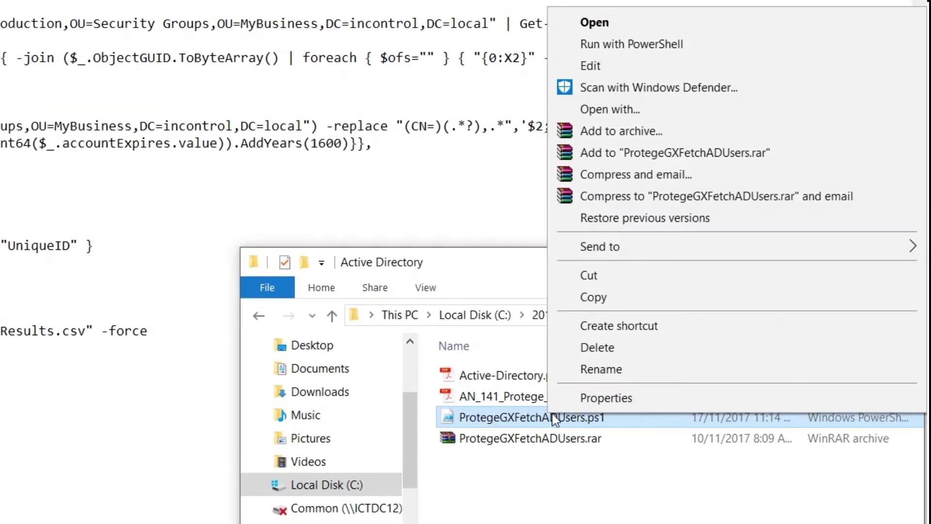
pyautogui.click(684, 43)
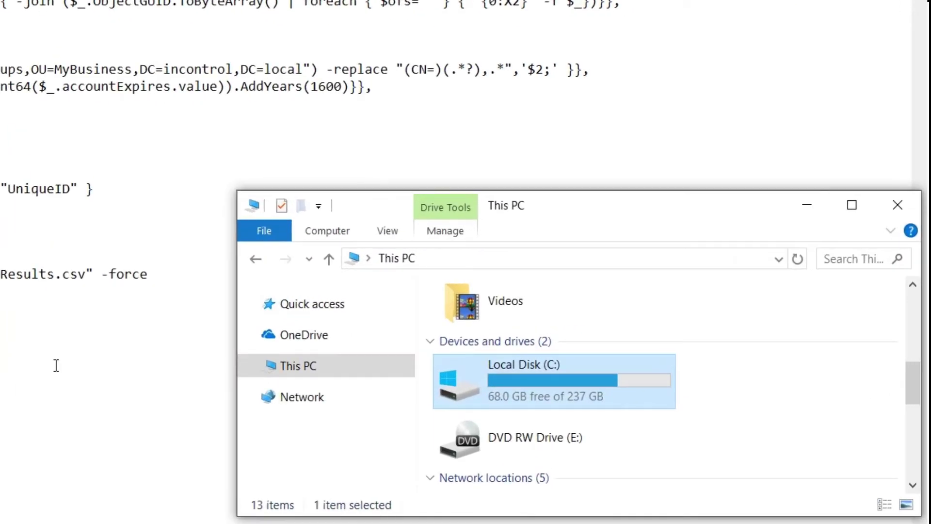
pyautogui.doubleClick(485, 380)
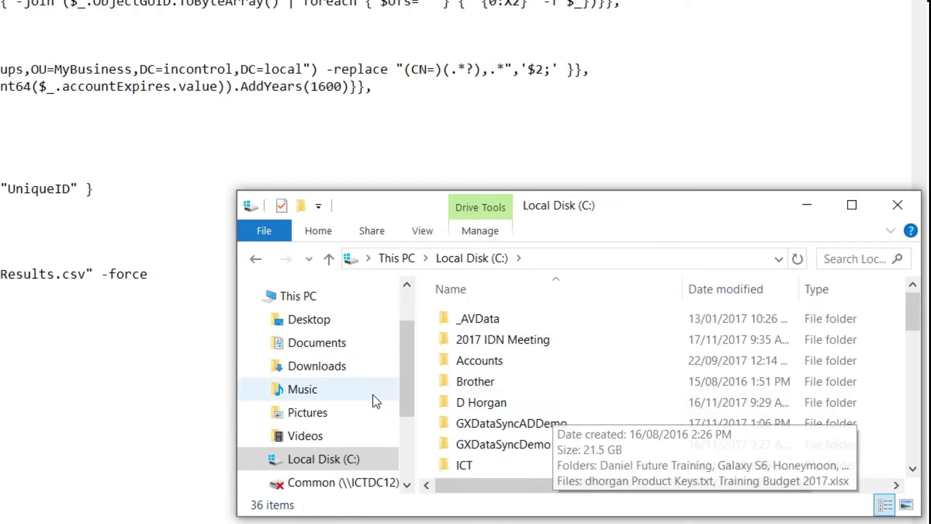
pyautogui.doubleClick(529, 424)
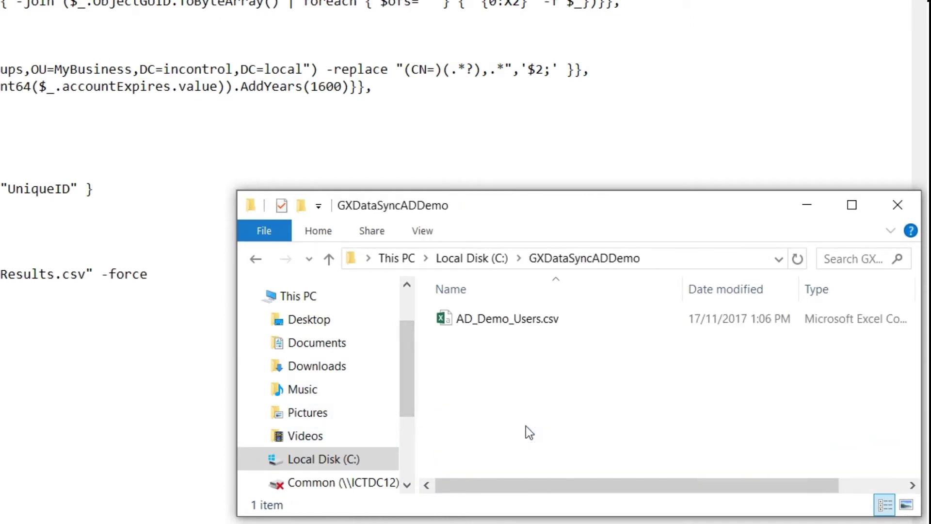
pyautogui.doubleClick(527, 319)
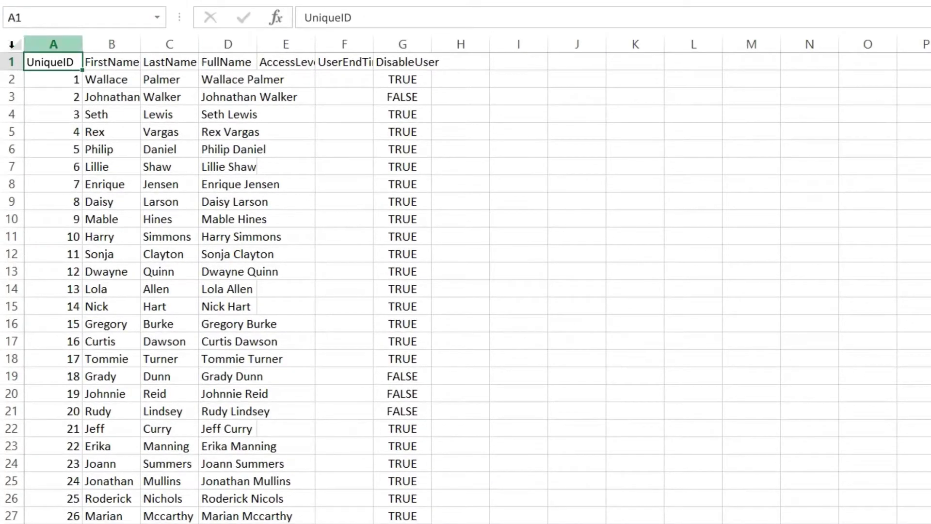
# Step: Select the whole sheet and AutoFit every column from UniqueID to DisableUser
pyautogui.click(13, 45)
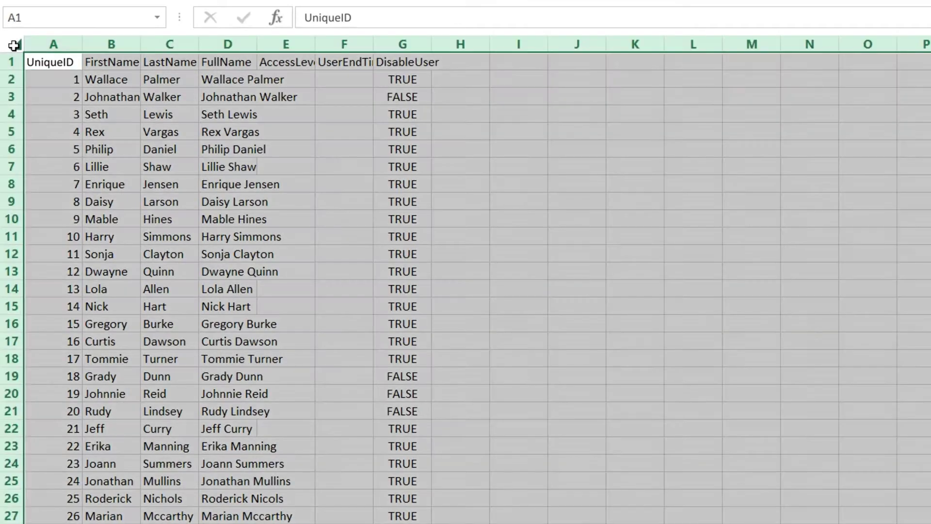
pyautogui.doubleClick(82, 44)
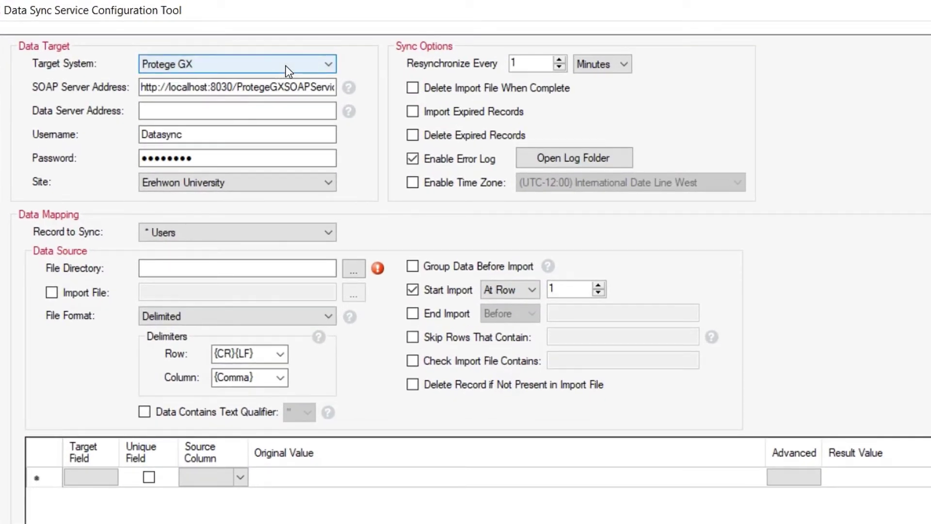
# Step: Review the Protege GX username entry and move on to the password field
pyautogui.doubleClick(226, 134)
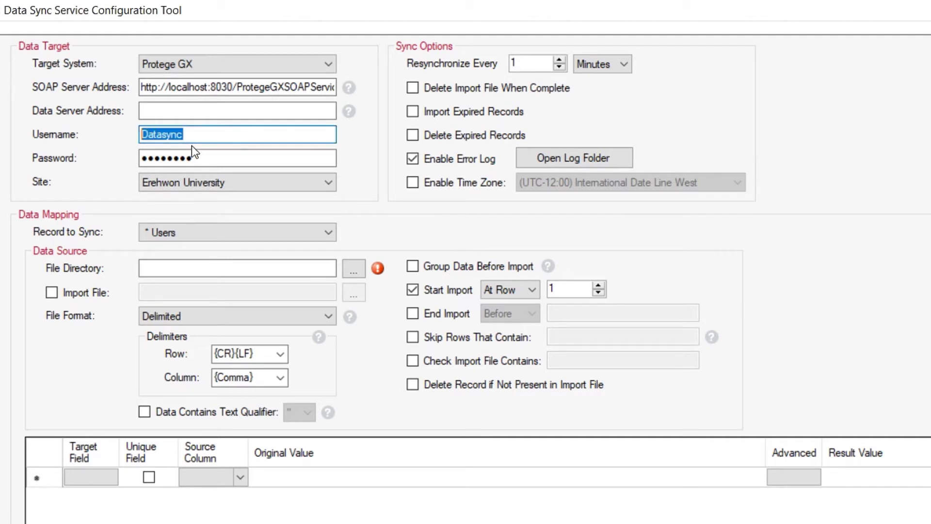
pyautogui.click(220, 157)
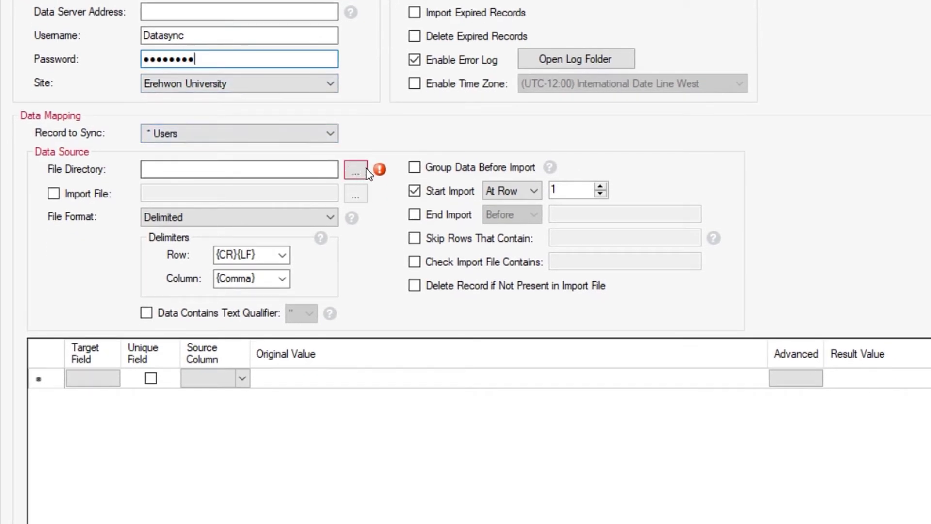
# Step: Set the source file directory to C:\GXDataSyncADDemo
pyautogui.moveTo(378, 172)
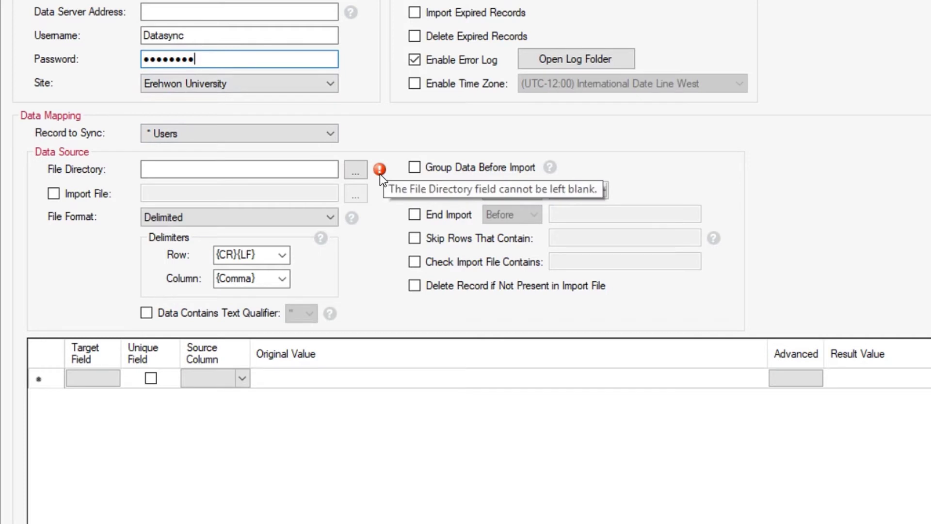
pyautogui.click(355, 169)
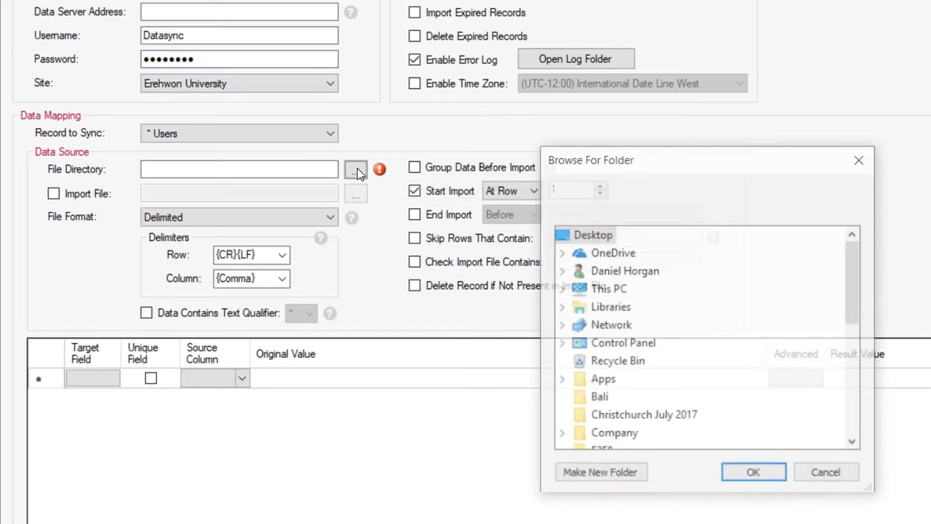
pyautogui.click(560, 290)
pyautogui.click(619, 419)
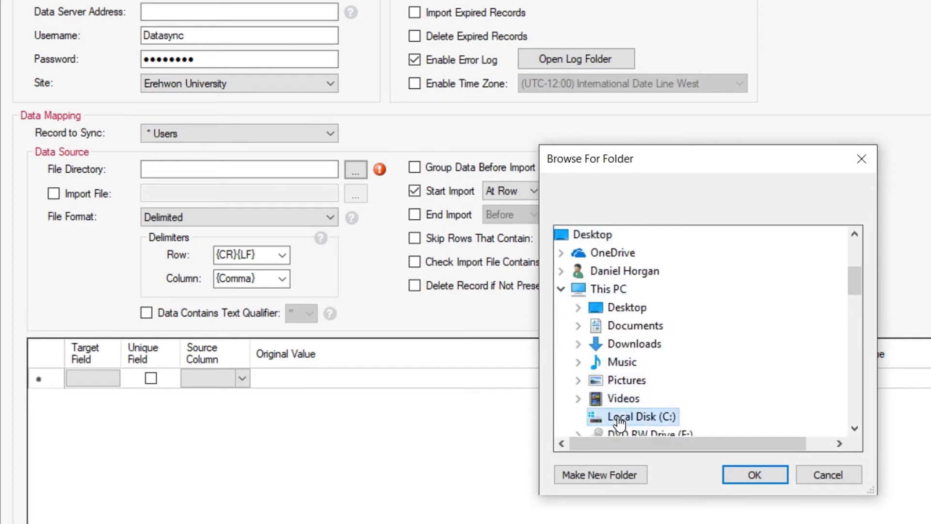
pyautogui.doubleClick(618, 419)
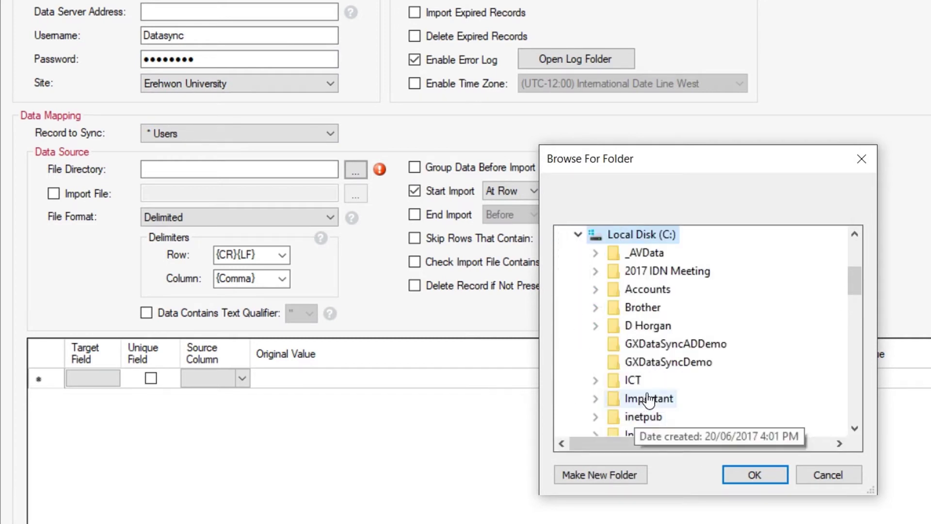
pyautogui.click(688, 346)
pyautogui.click(738, 473)
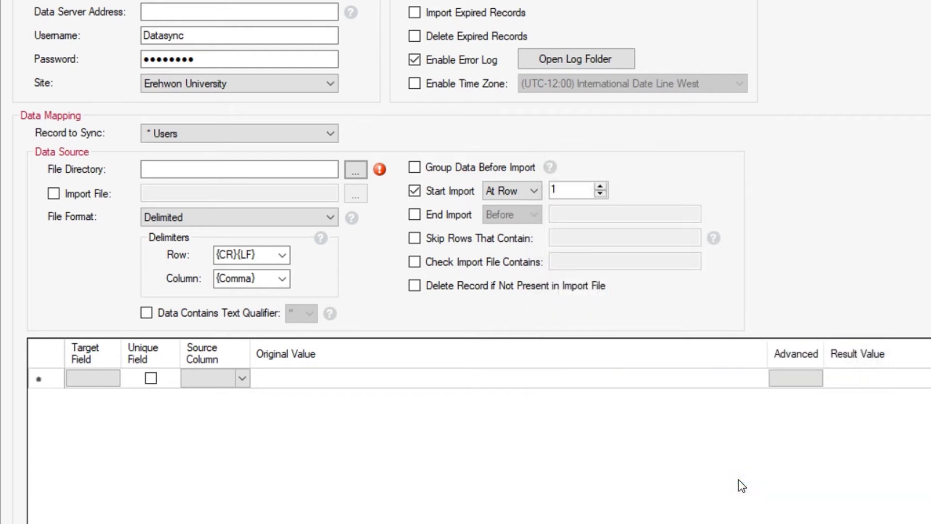
# Step: Enable Import File and choose AD_Demo_Users.csv as the import file
pyautogui.click(54, 194)
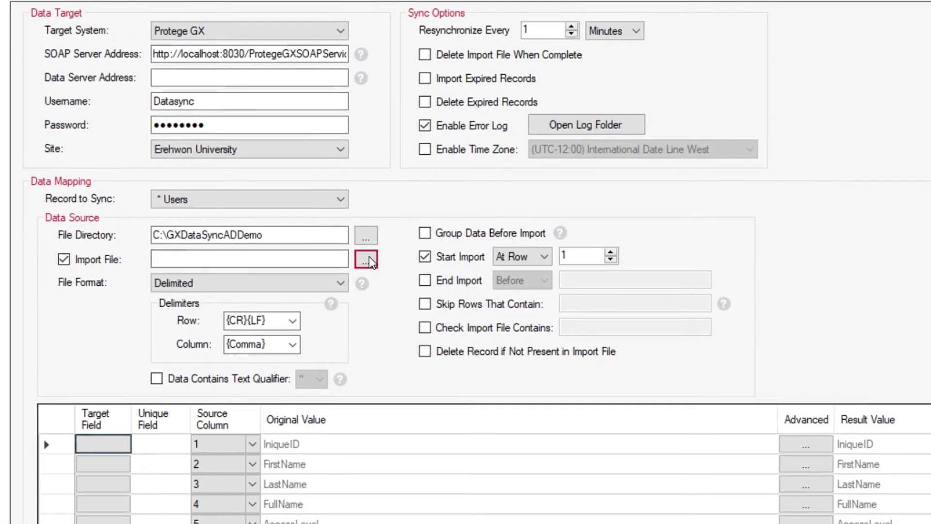
pyautogui.click(366, 259)
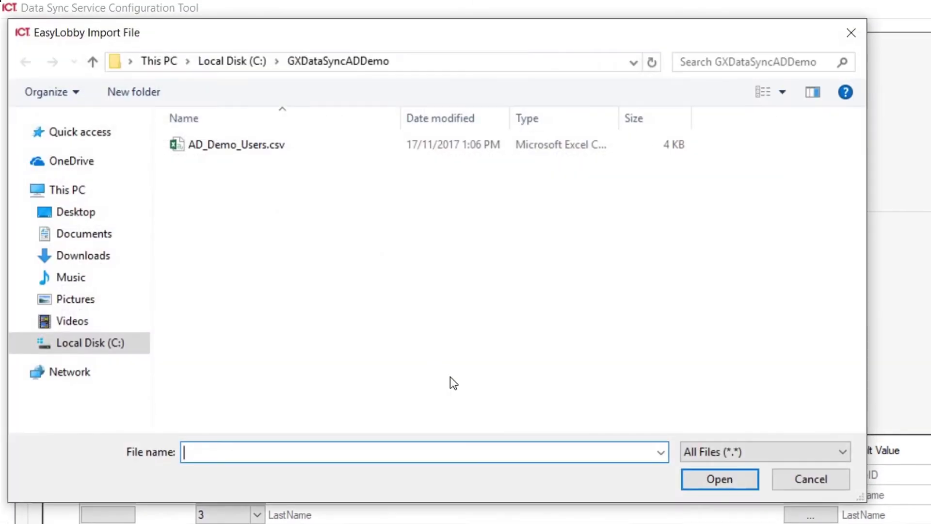
pyautogui.click(237, 144)
pyautogui.click(717, 481)
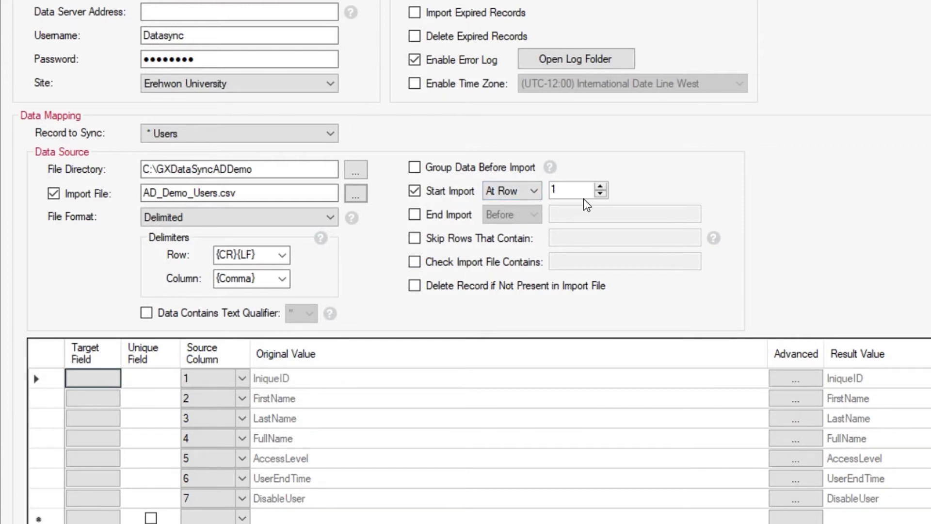
# Step: Raise Start Import At Row from 1 to 2 to skip the header row
pyautogui.scroll(-1, 543, 325)
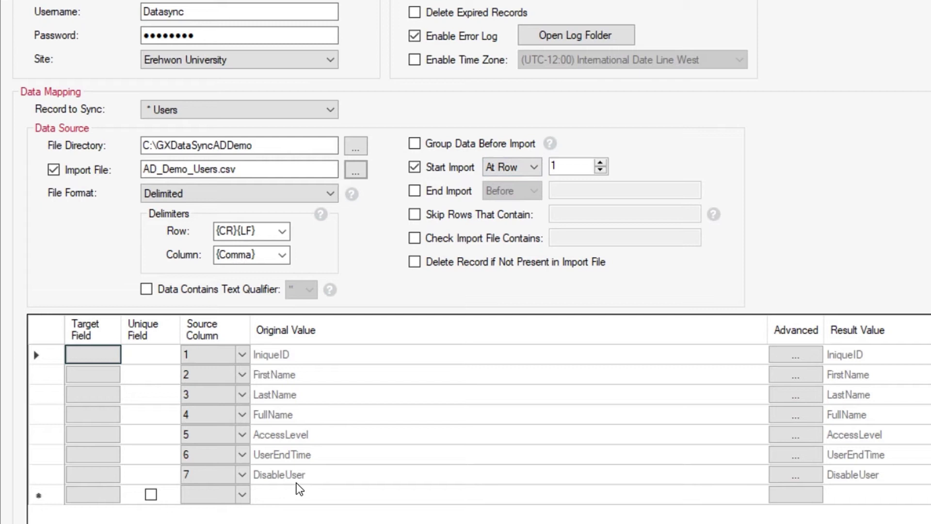
pyautogui.click(600, 164)
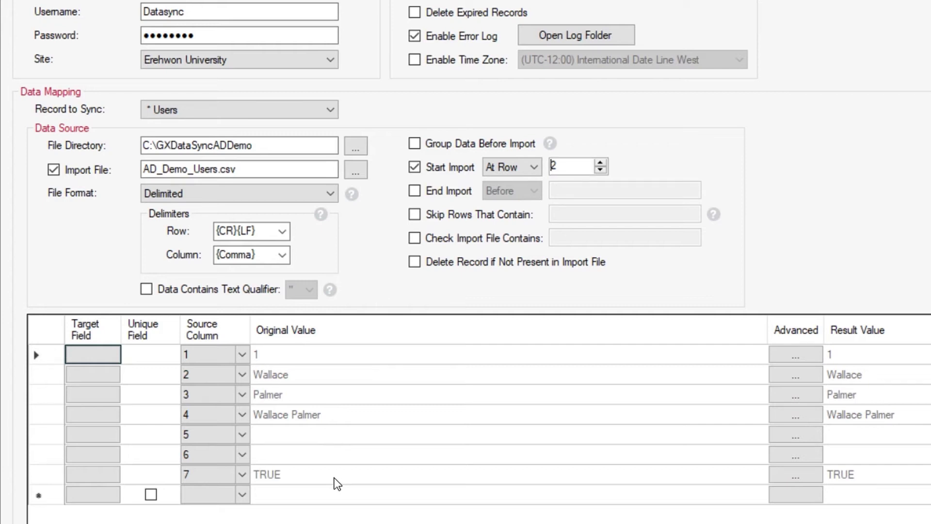
# Step: Map the UniqueID column (row 1) to CustomField1
pyautogui.click(102, 358)
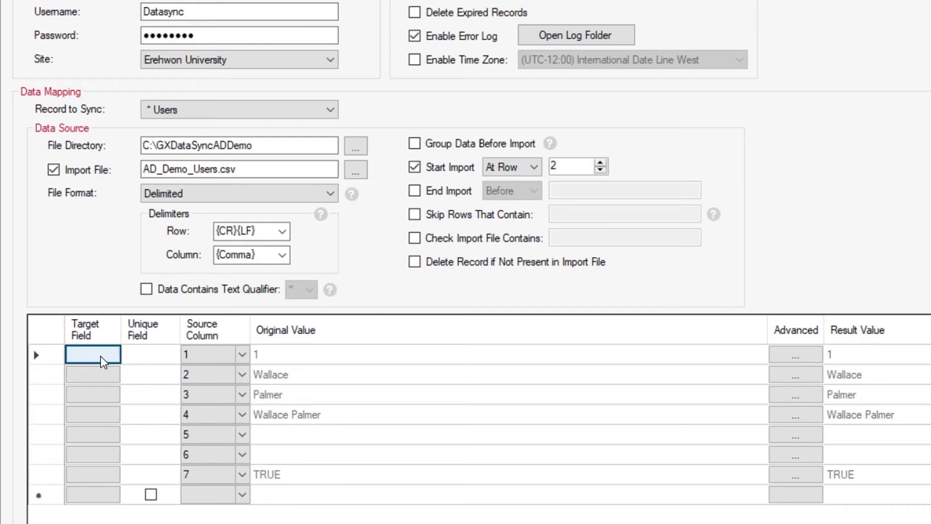
pyautogui.click(101, 356)
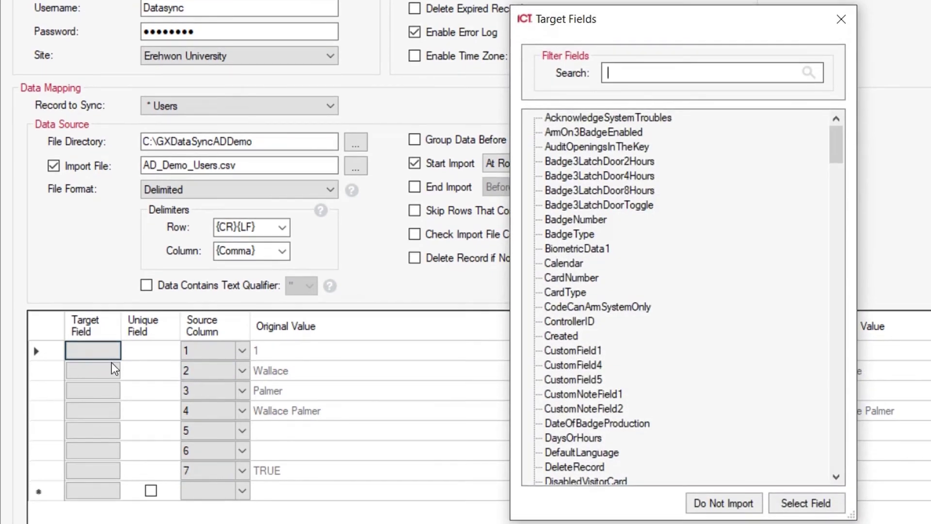
pyautogui.click(589, 352)
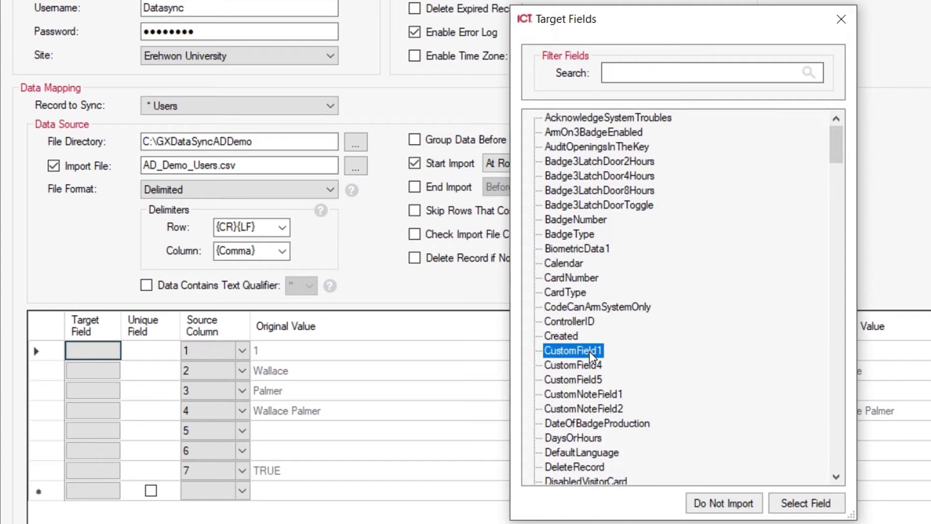
pyautogui.click(804, 506)
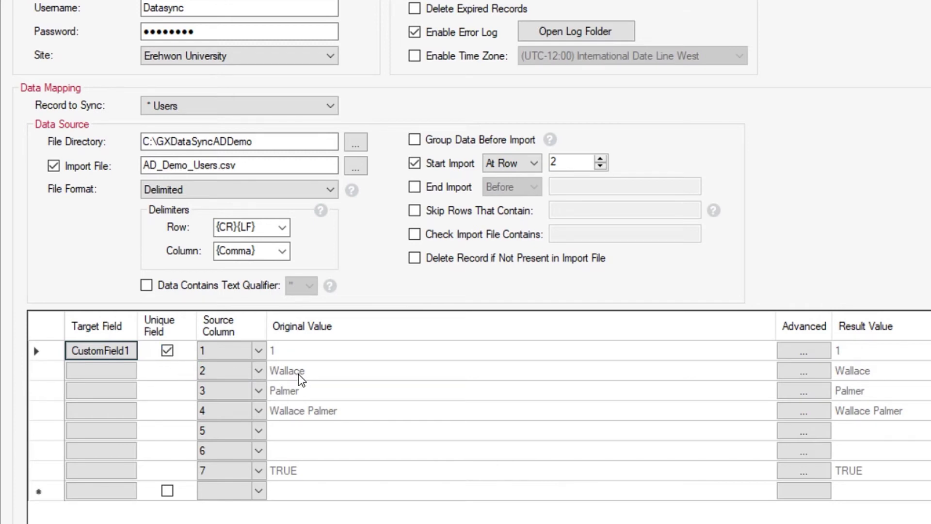
# Step: Map source columns 2 and 3 to FirstName and LastName
pyautogui.click(119, 376)
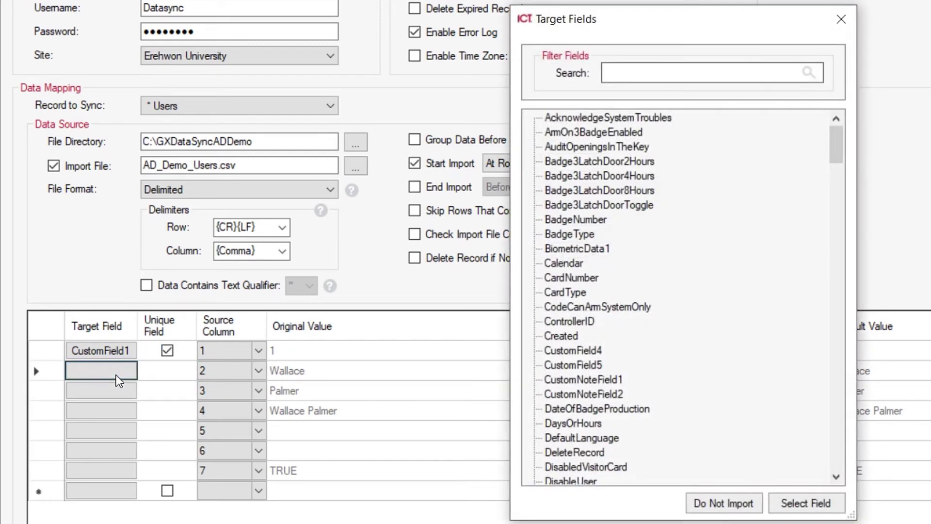
pyautogui.write('first')
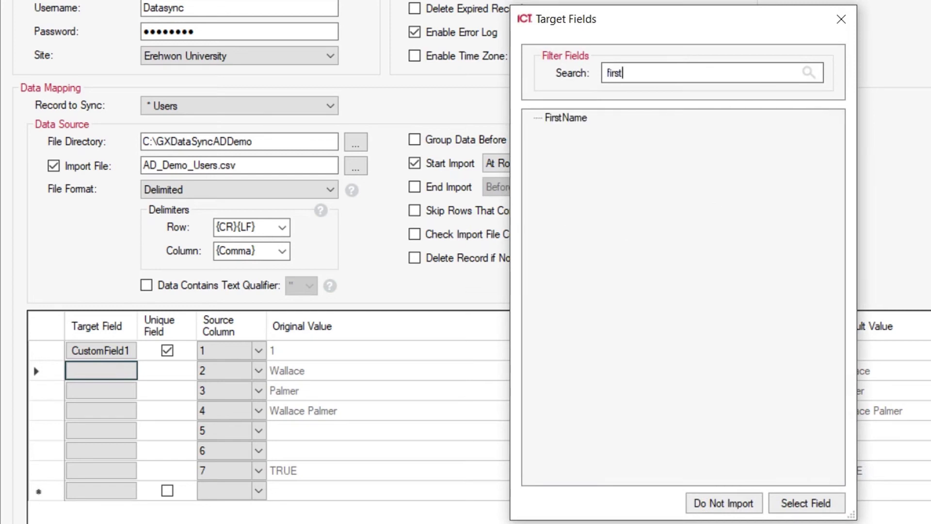
pyautogui.click(585, 121)
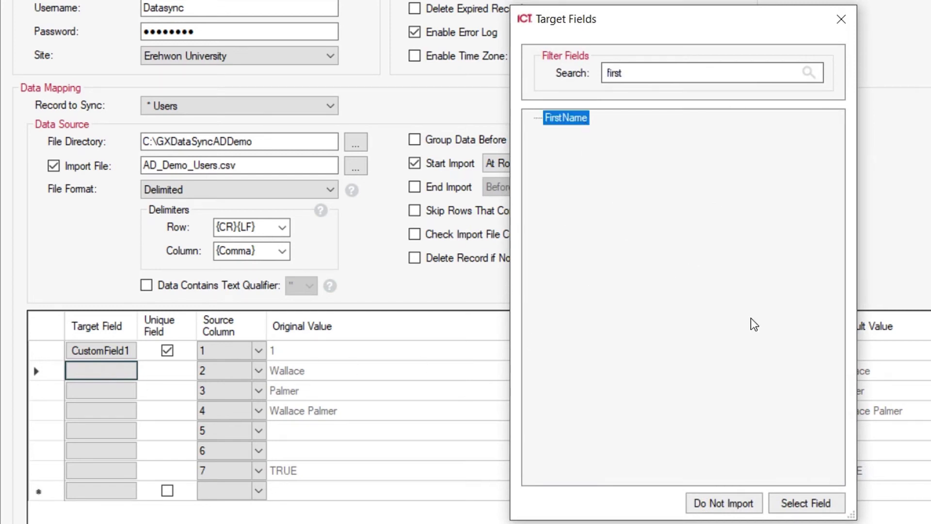
pyautogui.click(806, 503)
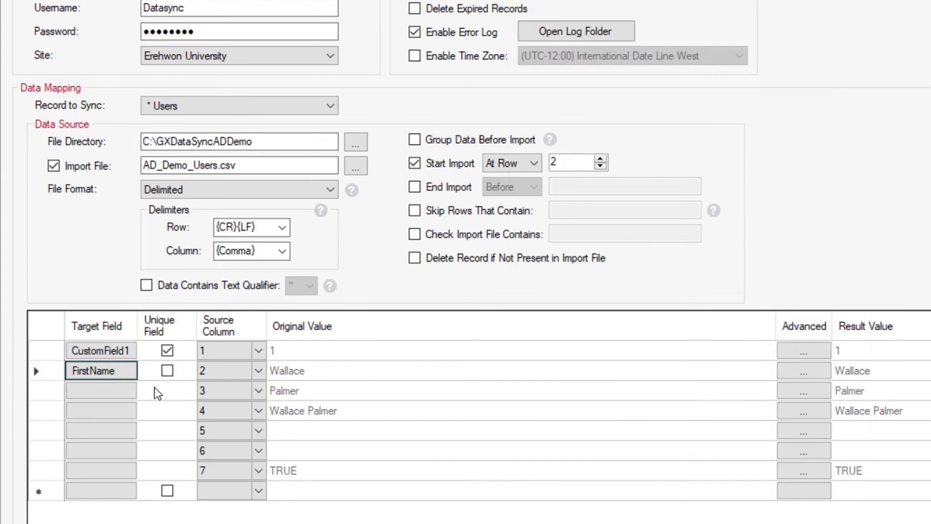
pyautogui.click(122, 402)
pyautogui.write('last')
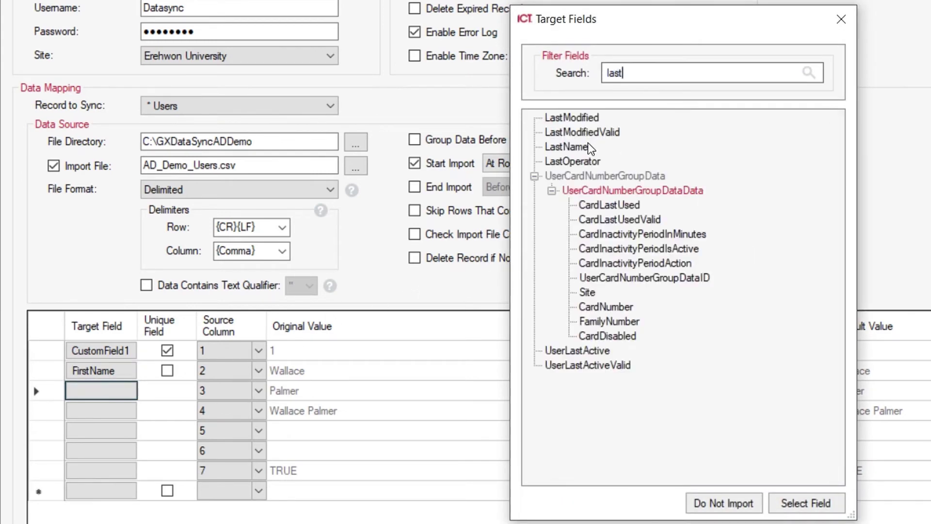
pyautogui.click(588, 147)
pyautogui.click(814, 502)
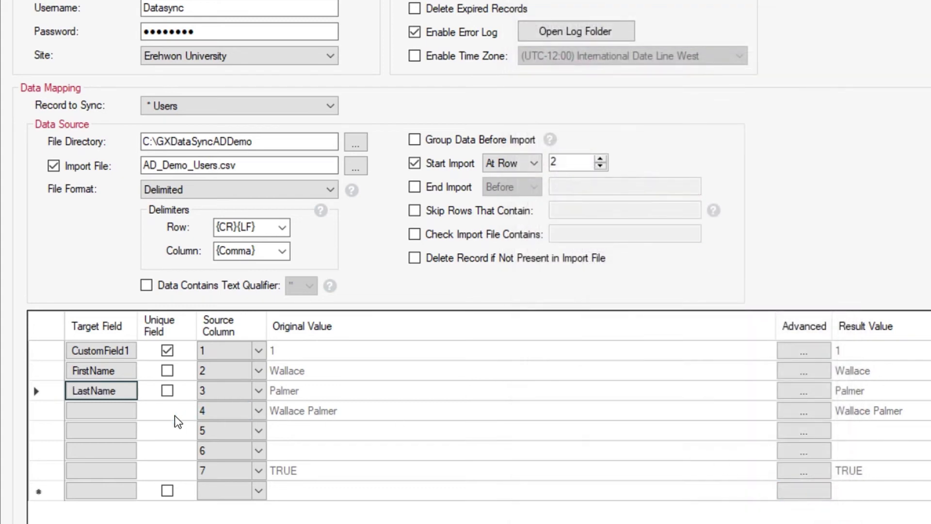
# Step: Map source columns 4 and 7 to Name and DisableUser
pyautogui.click(118, 414)
pyautogui.write('name')
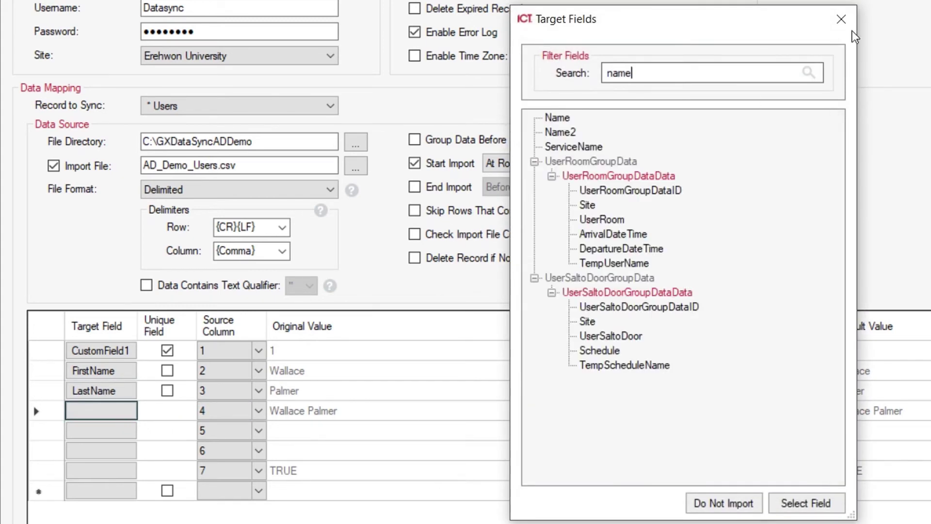
pyautogui.click(562, 119)
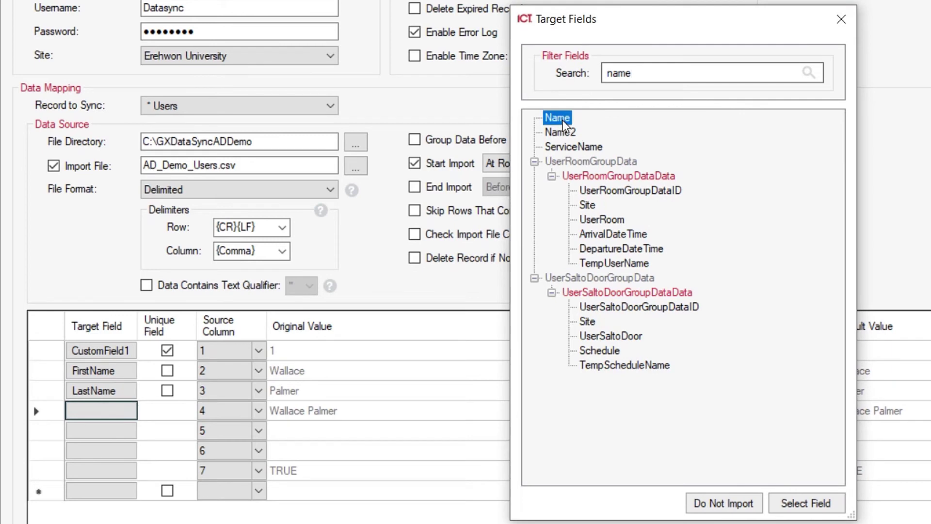
pyautogui.click(819, 508)
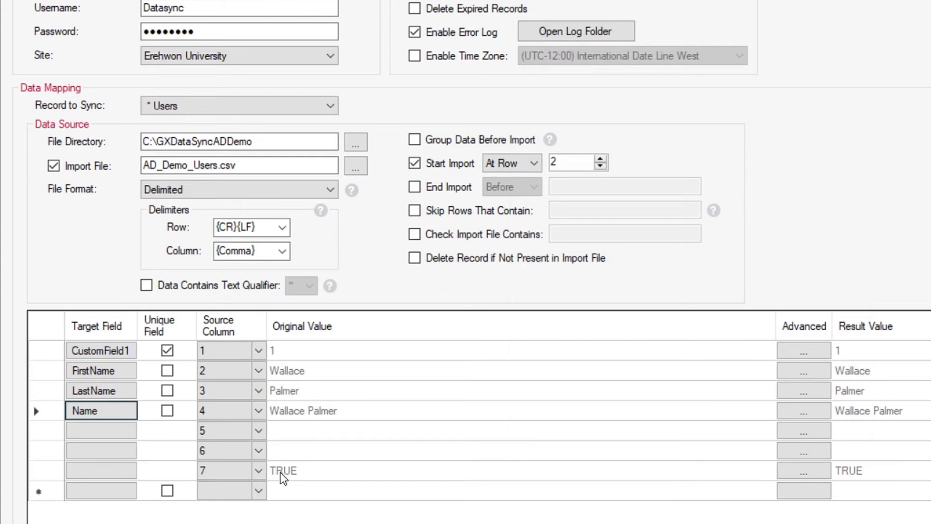
pyautogui.click(95, 471)
pyautogui.write('disa')
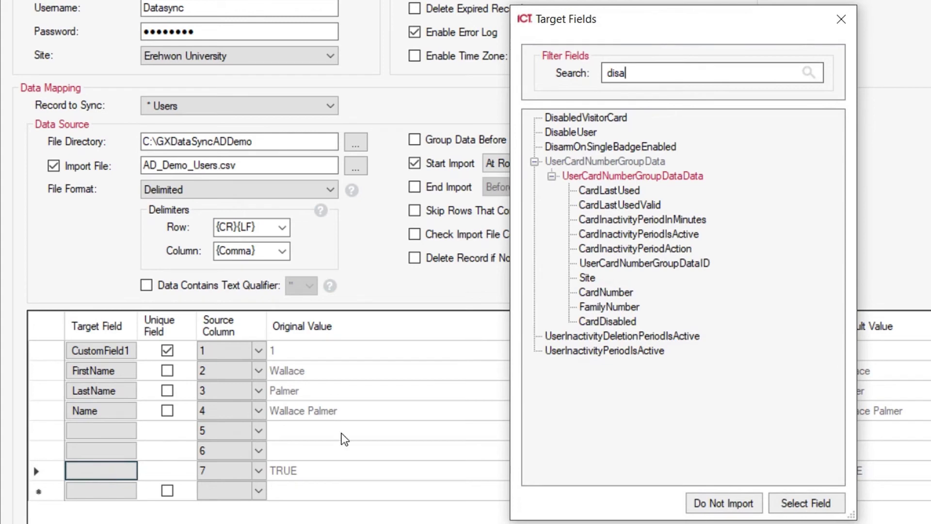
pyautogui.click(577, 132)
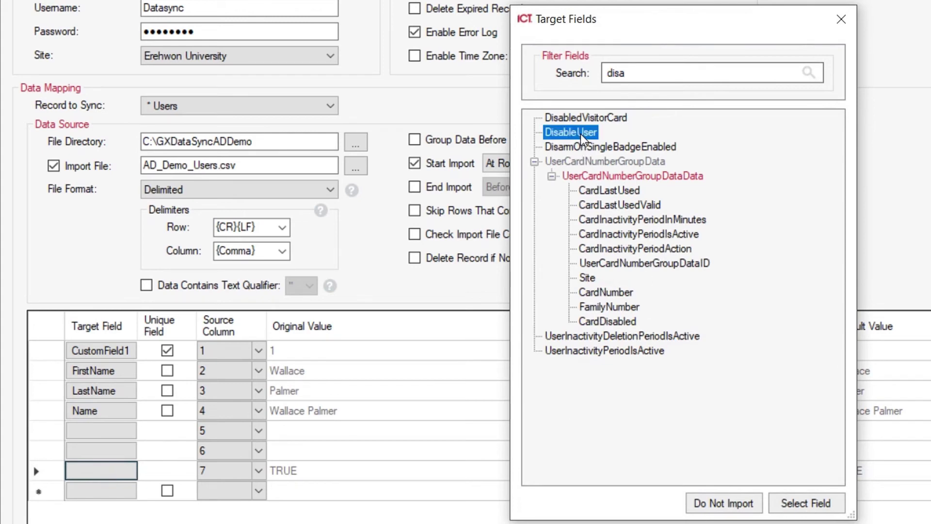
pyautogui.click(806, 503)
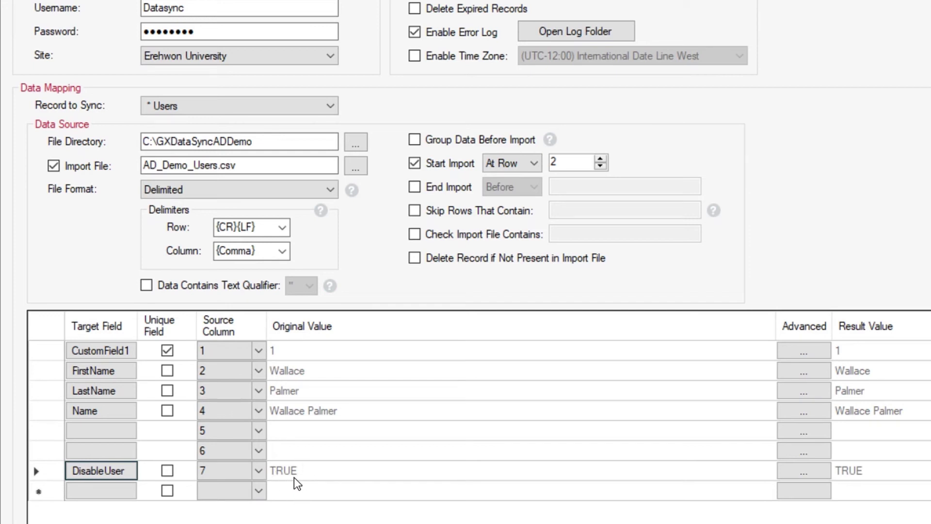
# Step: Add DisableUser conversion rules TRUE→true and FALSE→false in its Advanced settings
pyautogui.click(812, 474)
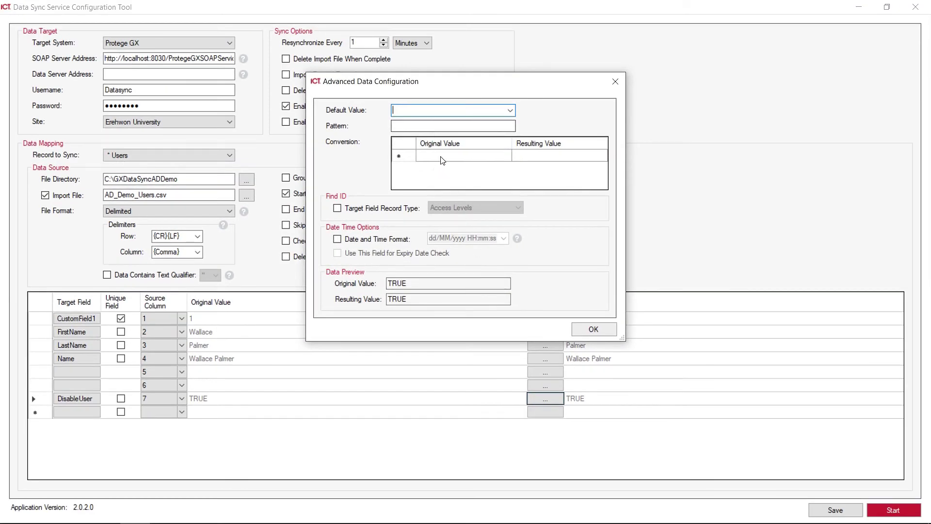
pyautogui.click(443, 160)
pyautogui.write('TRU')
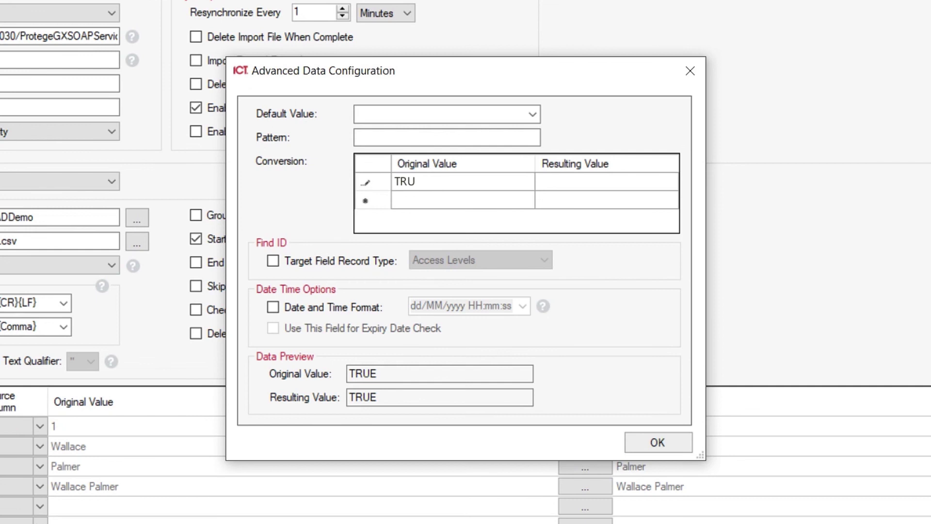
pyautogui.write('E')
pyautogui.press('Tab')
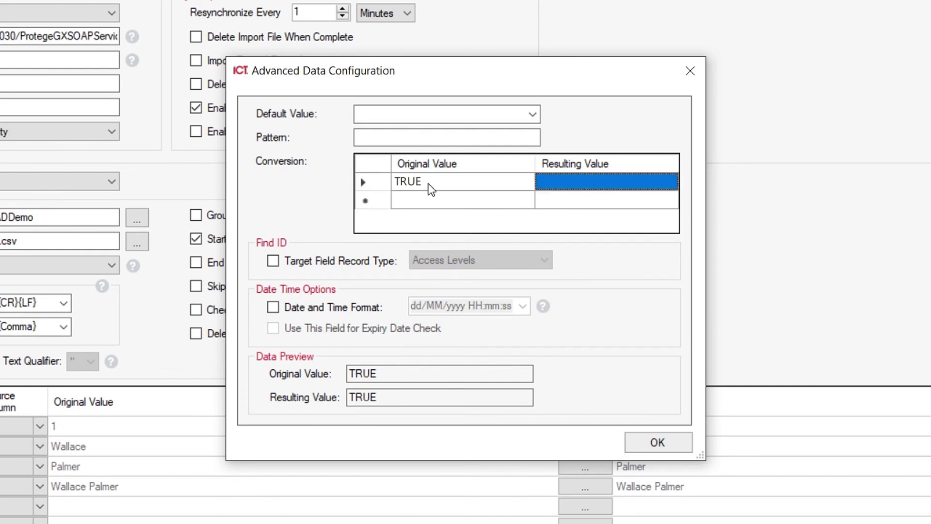
pyautogui.write('true')
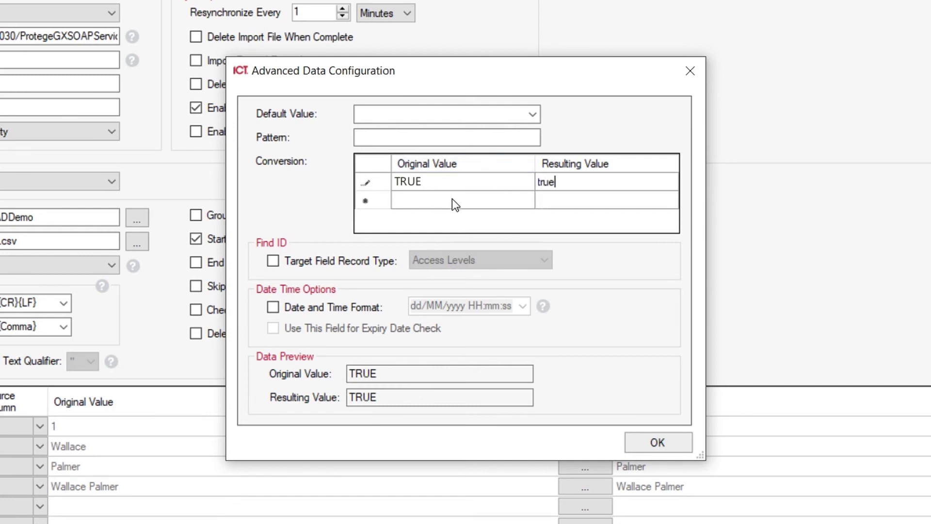
pyautogui.click(421, 201)
pyautogui.write('FALSE')
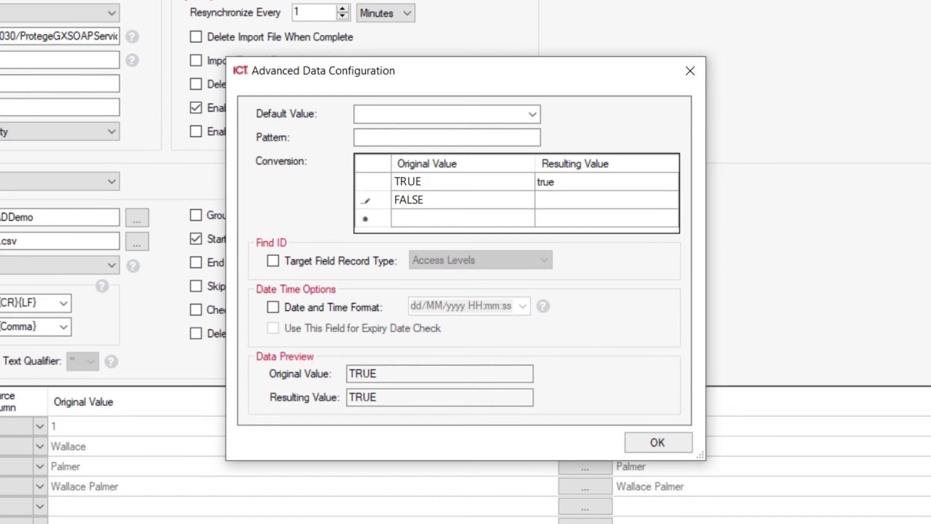
pyautogui.write('false')
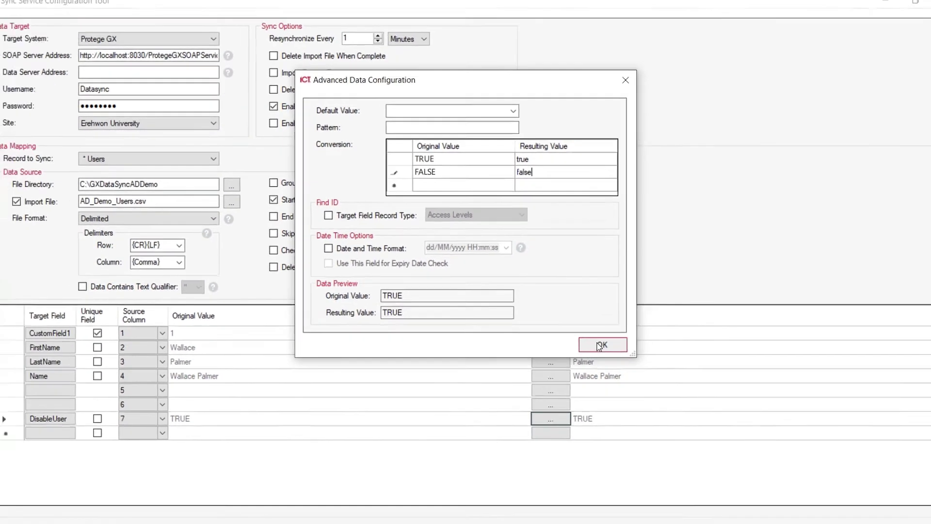
pyautogui.click(600, 345)
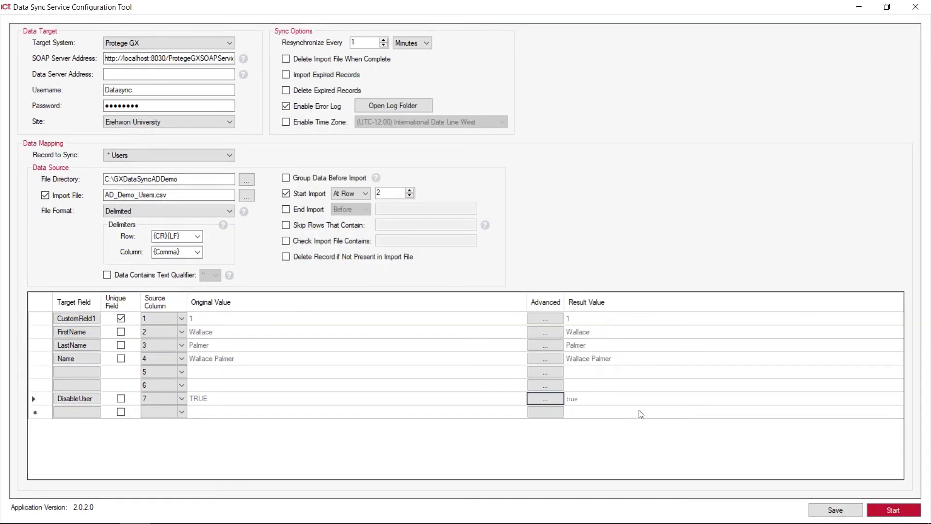
# Step: Save the sync configuration, dismiss the confirmation, and start the sync service
pyautogui.click(836, 510)
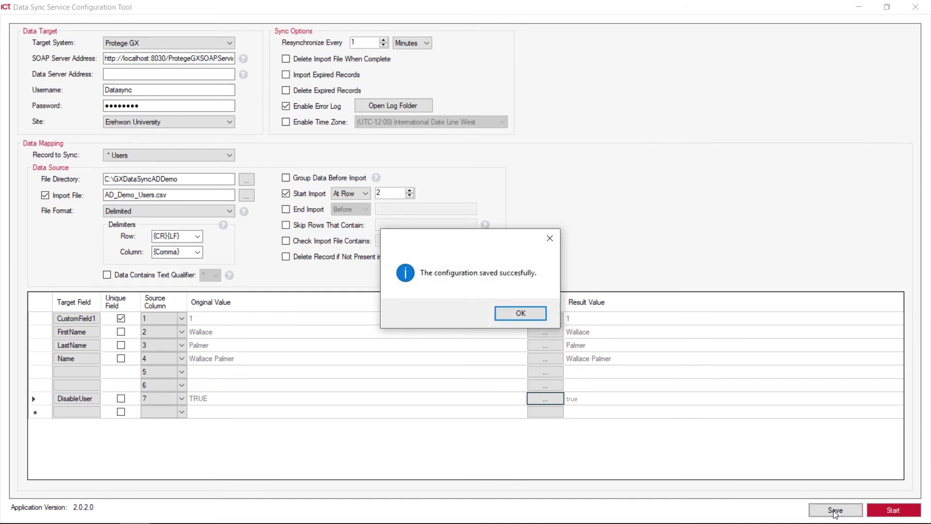
pyautogui.click(520, 314)
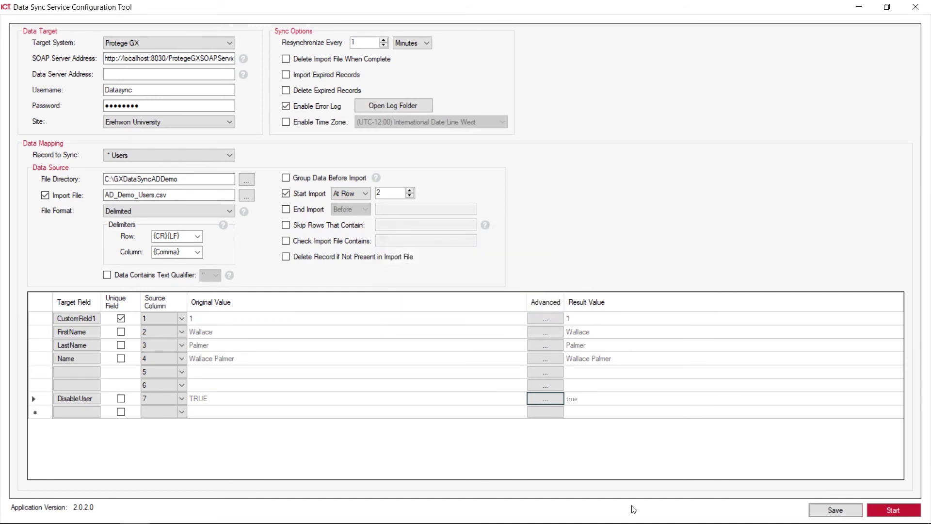
pyautogui.click(892, 516)
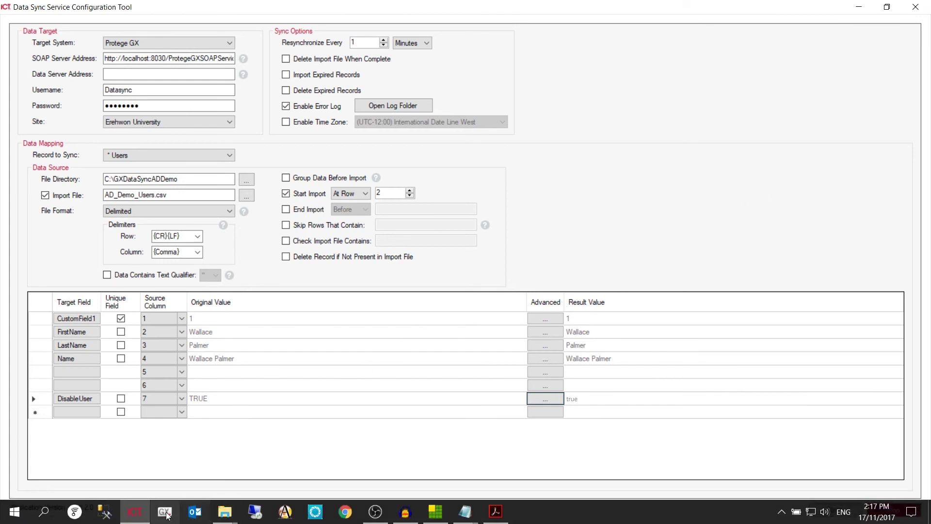
# Step: Launch Protege GX, log on, and go to Users to check the imported records
pyautogui.click(164, 515)
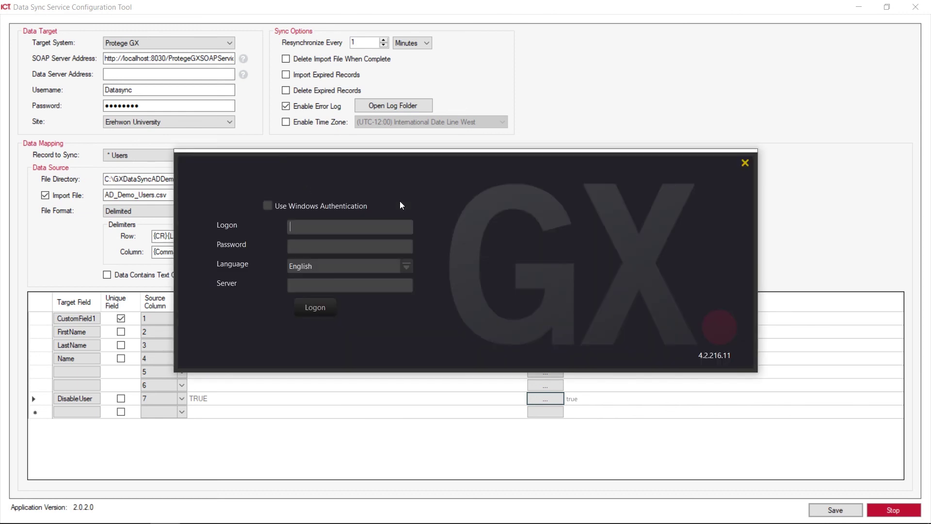
pyautogui.write('admin')
pyautogui.press('Return')
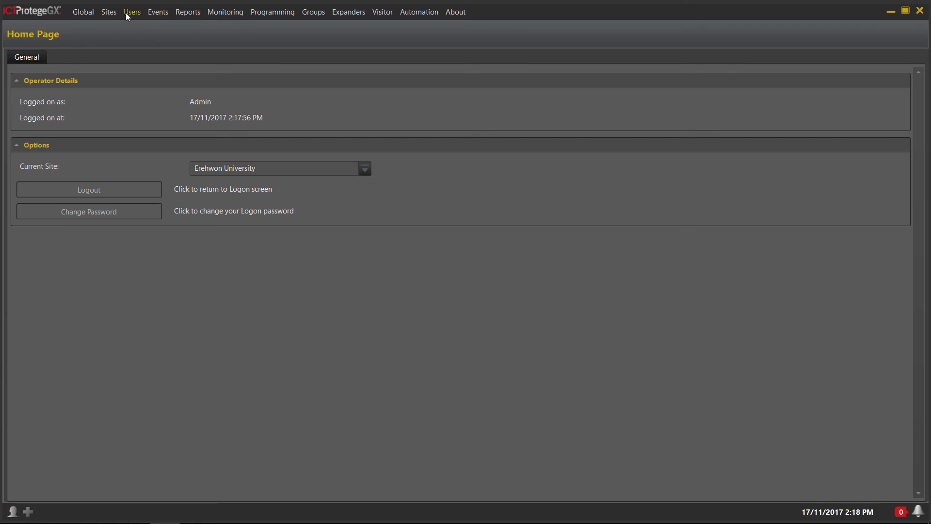
pyautogui.click(127, 12)
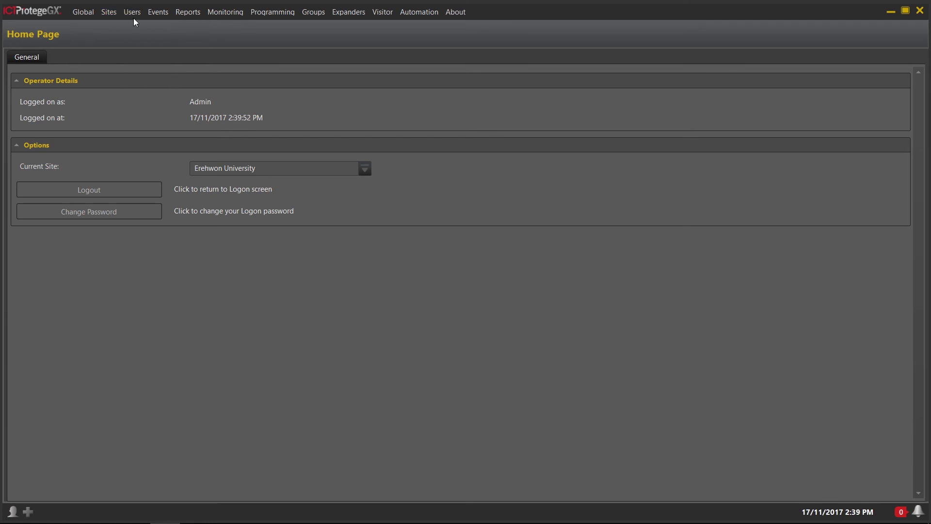